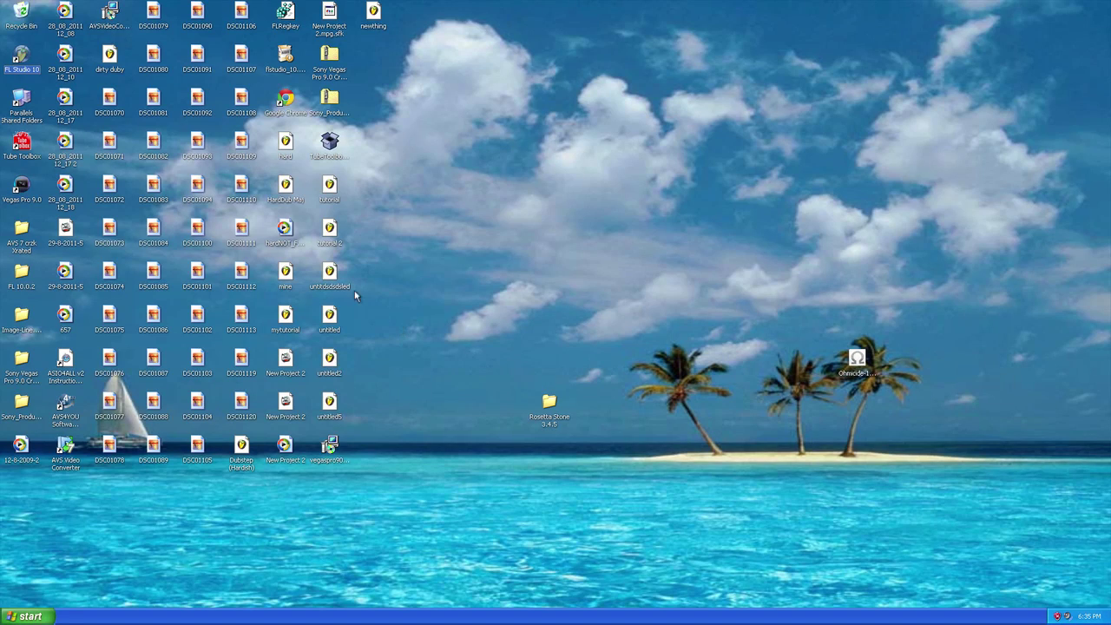
Launch FL Studio 10 and show the drum loops in the Loops pack folder.
{"action": "double_click", "coordinate": [22, 59]}
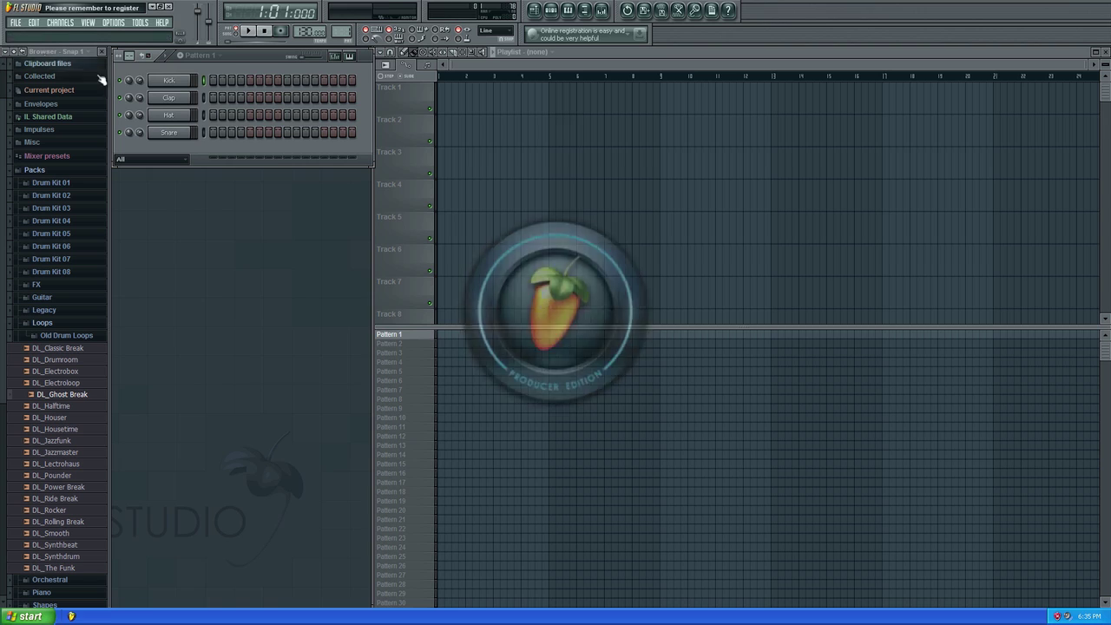
{"action": "left_click", "coordinate": [100, 337]}
{"action": "left_click", "coordinate": [73, 324]}
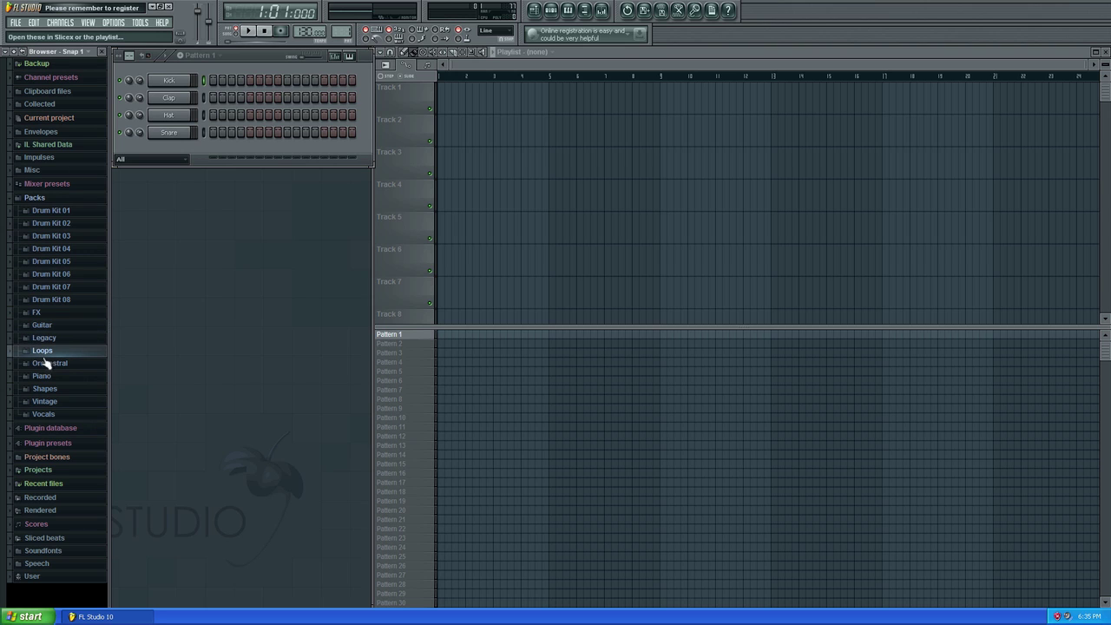
{"action": "left_click", "coordinate": [48, 353]}
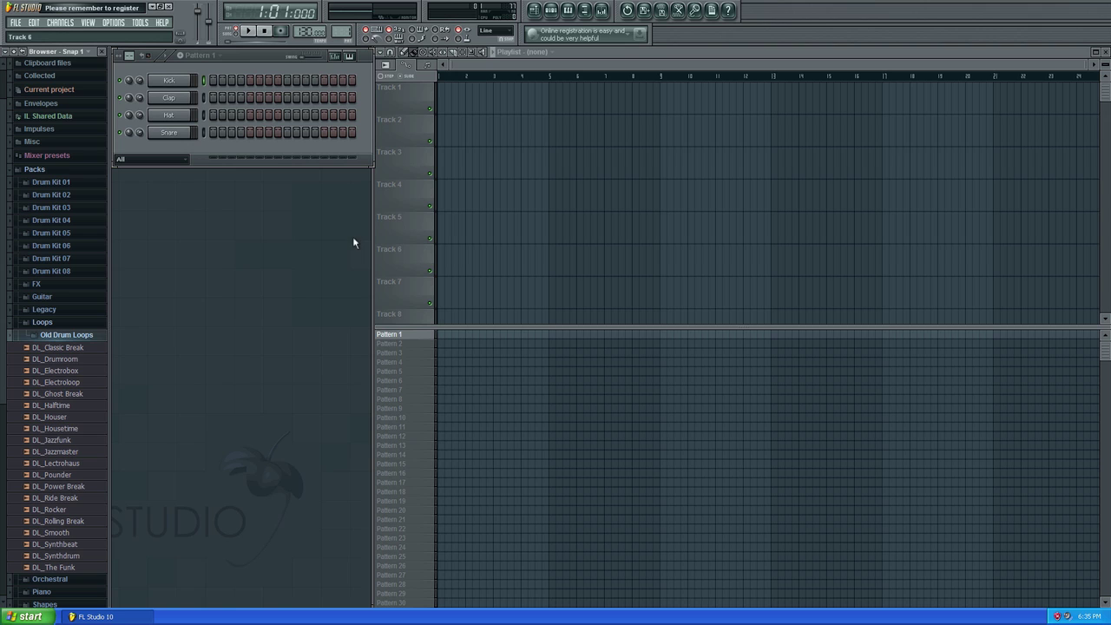
{"action": "left_click_drag", "start_coordinate": [273, 57], "coordinate": [273, 55]}
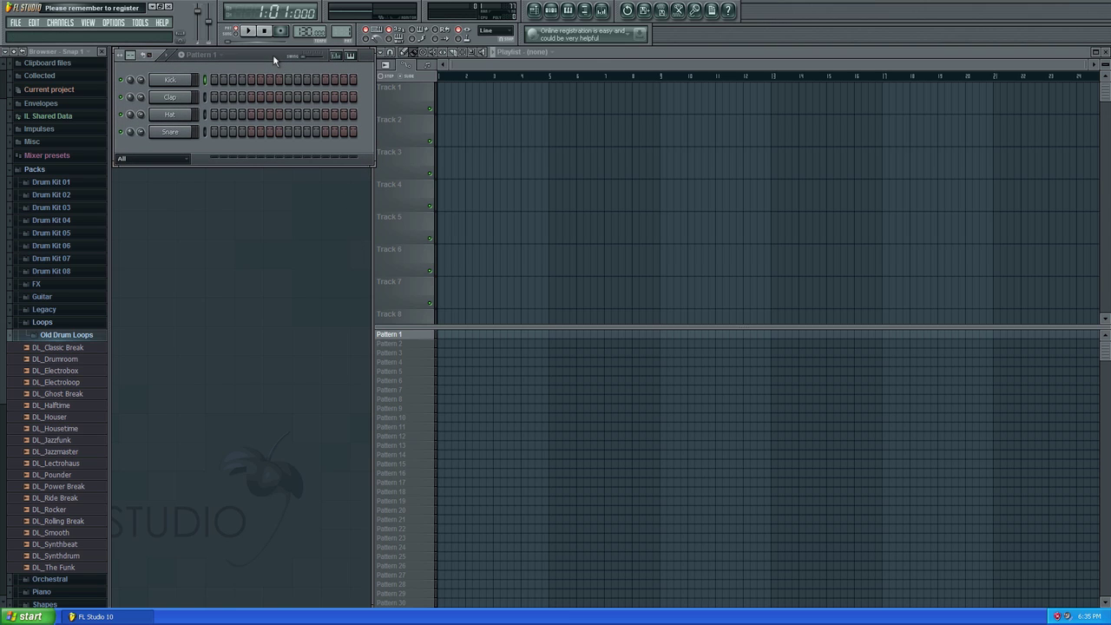
{"action": "left_click_drag", "start_coordinate": [586, 55], "coordinate": [586, 53]}
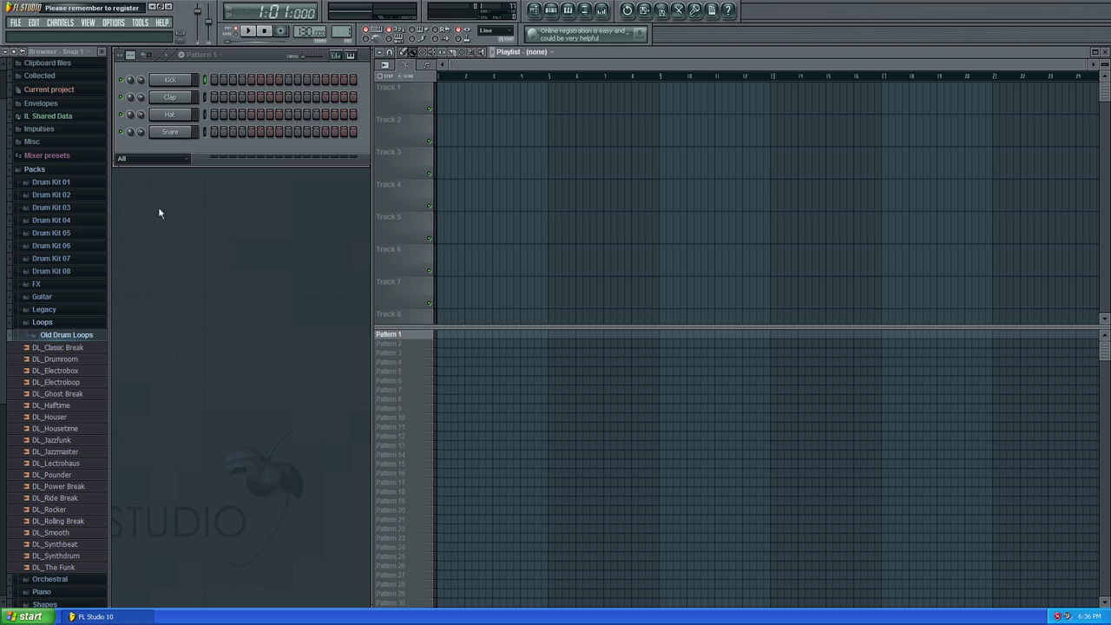
Add a Slicex channel to the pattern and move its plugin window away from the channel list.
{"action": "left_click", "coordinate": [60, 23]}
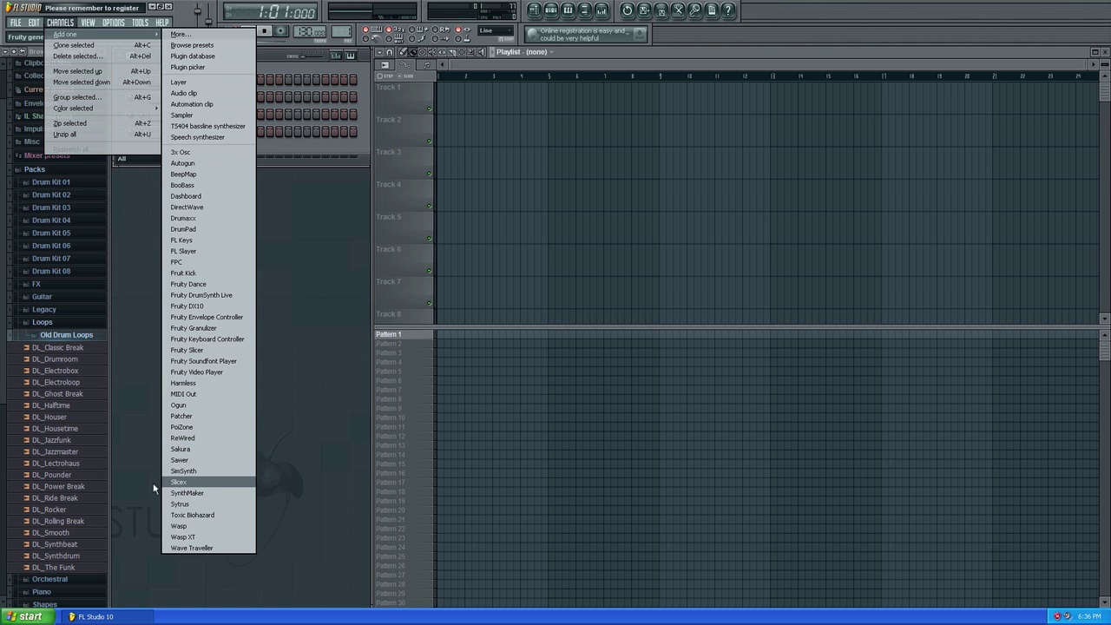
{"action": "left_click", "coordinate": [229, 482]}
{"action": "left_click_drag", "start_coordinate": [333, 122], "coordinate": [435, 95]}
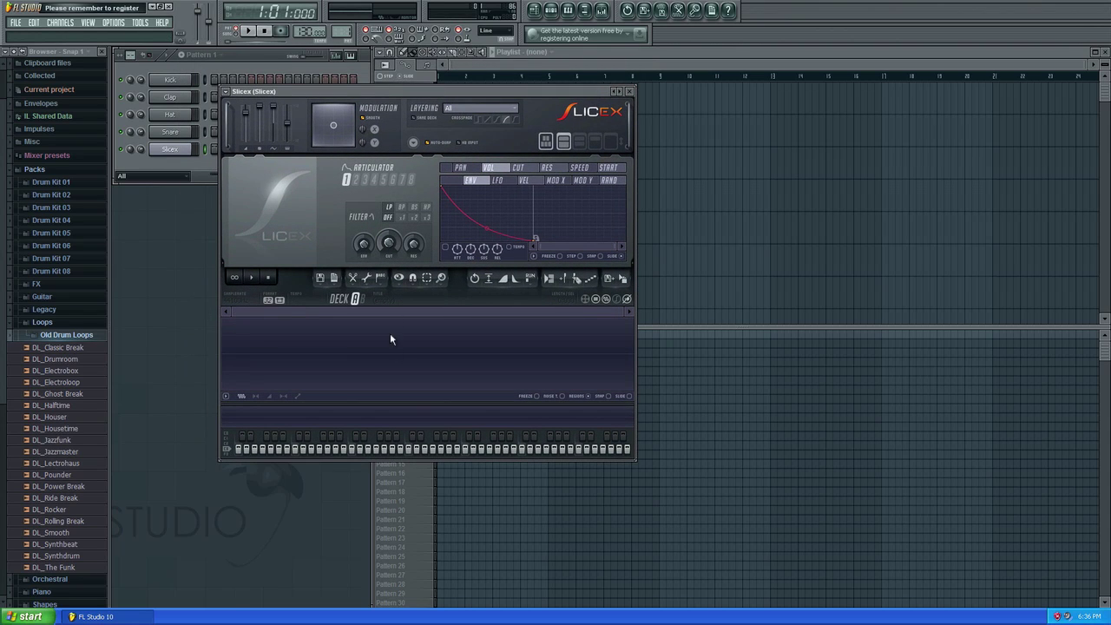
Audition the DL_Ride Break, DL_Power Break and DL_Pounder loops and load DL_Pounder into Slicex deck A.
{"action": "left_click", "coordinate": [77, 499]}
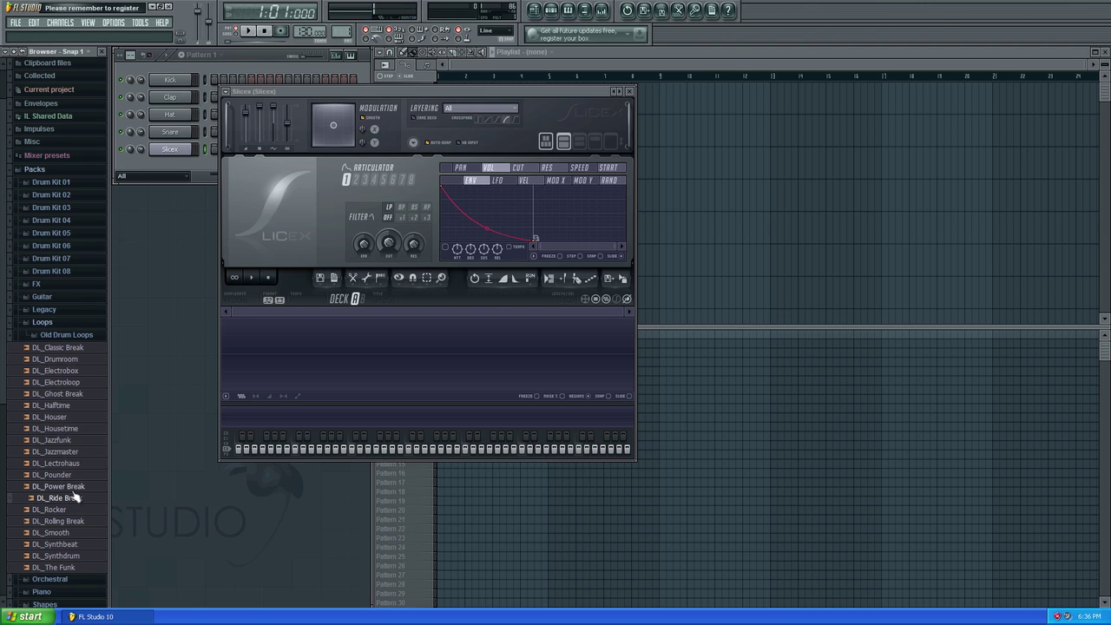
{"action": "left_click", "coordinate": [77, 490]}
{"action": "left_click", "coordinate": [63, 477]}
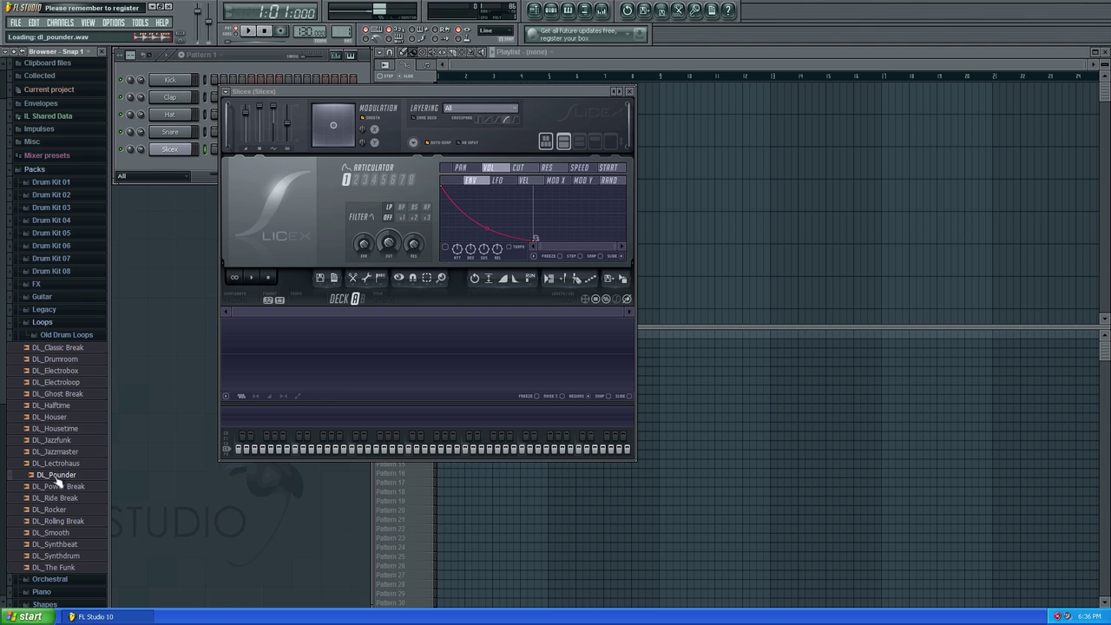
{"action": "left_click_drag", "start_coordinate": [62, 483], "coordinate": [261, 344]}
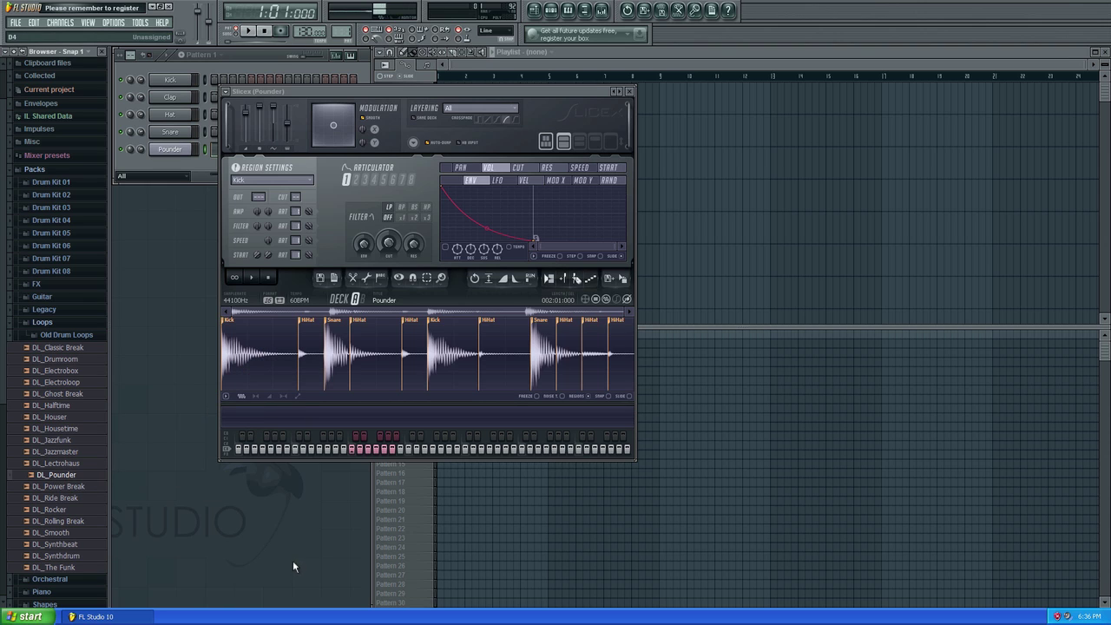
Inspect the Kick and HiHat slices of the loaded Pounder loop, uncover the channel list and close the Slicex window.
{"action": "left_click", "coordinate": [286, 361]}
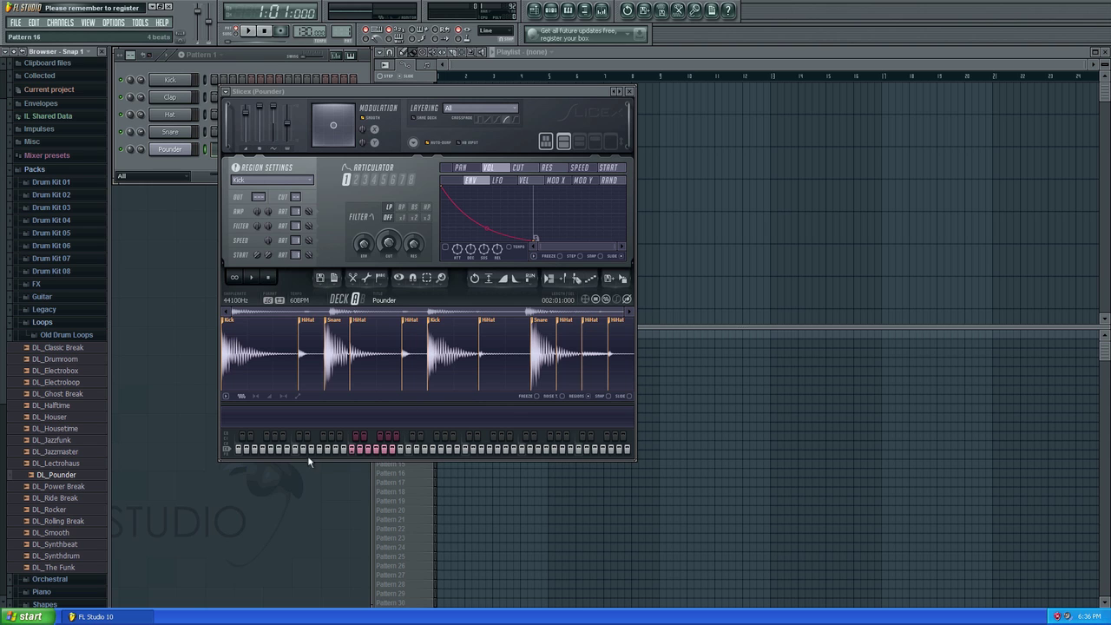
{"action": "left_click_drag", "start_coordinate": [322, 88], "coordinate": [608, 70]}
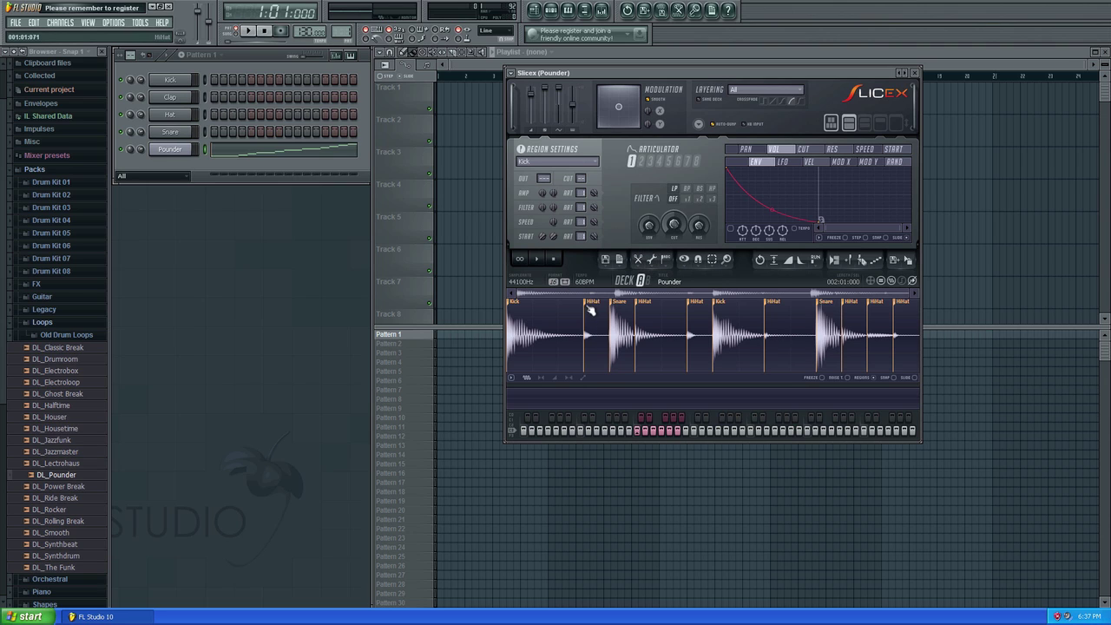
{"action": "left_click_drag", "start_coordinate": [590, 309], "coordinate": [590, 306]}
{"action": "left_click", "coordinate": [916, 73]}
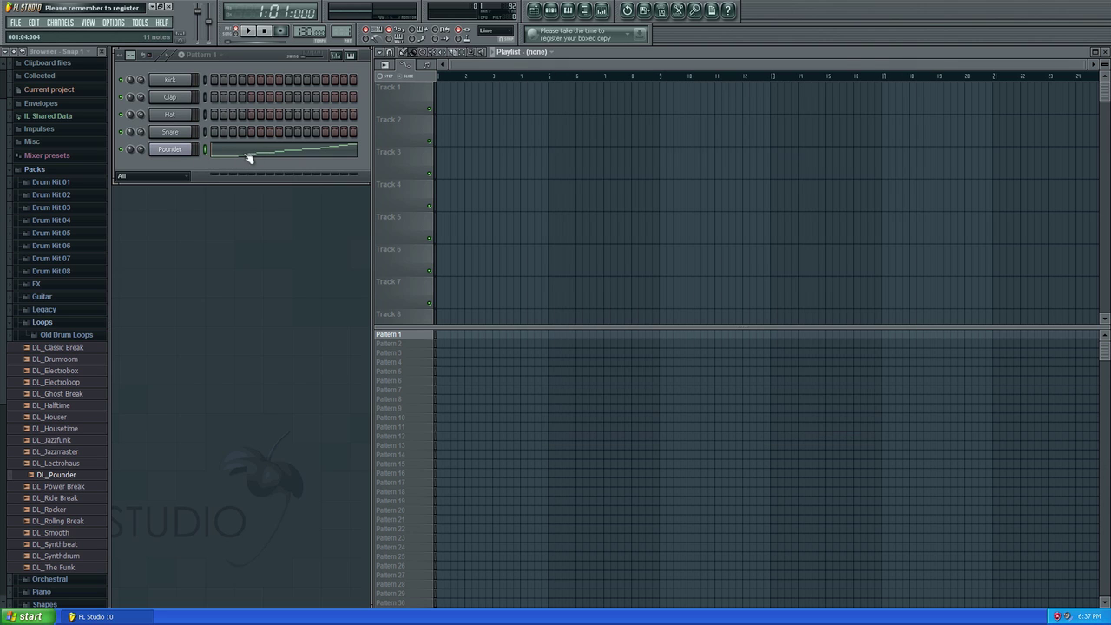
Open the Pounder channel's note pattern in the piano roll and play it once through.
{"action": "left_click", "coordinate": [249, 158]}
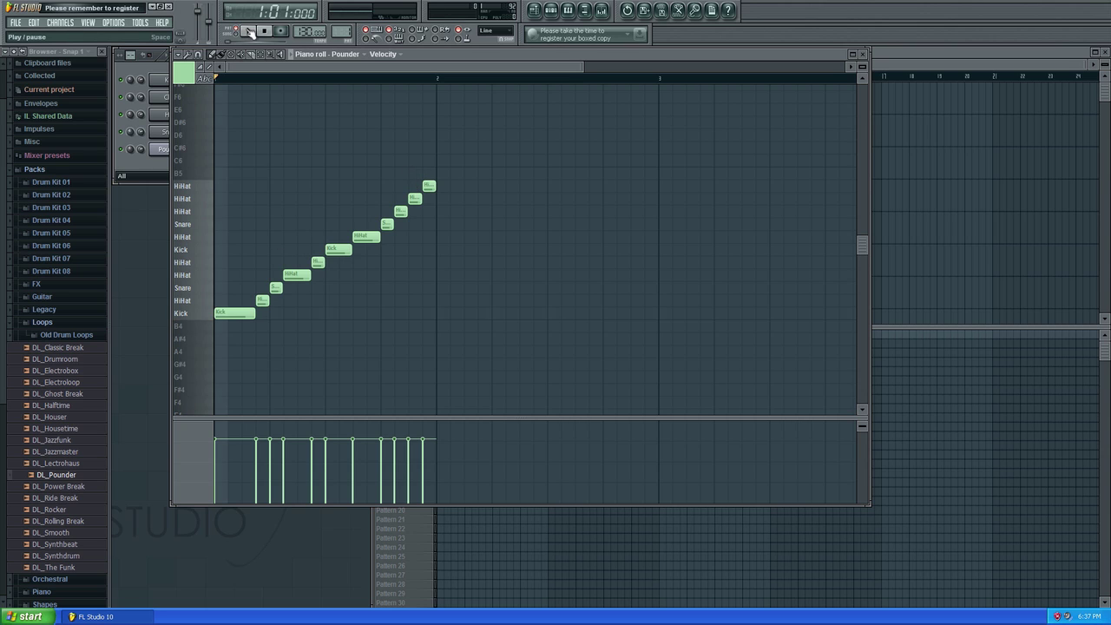
{"action": "left_click", "coordinate": [249, 33]}
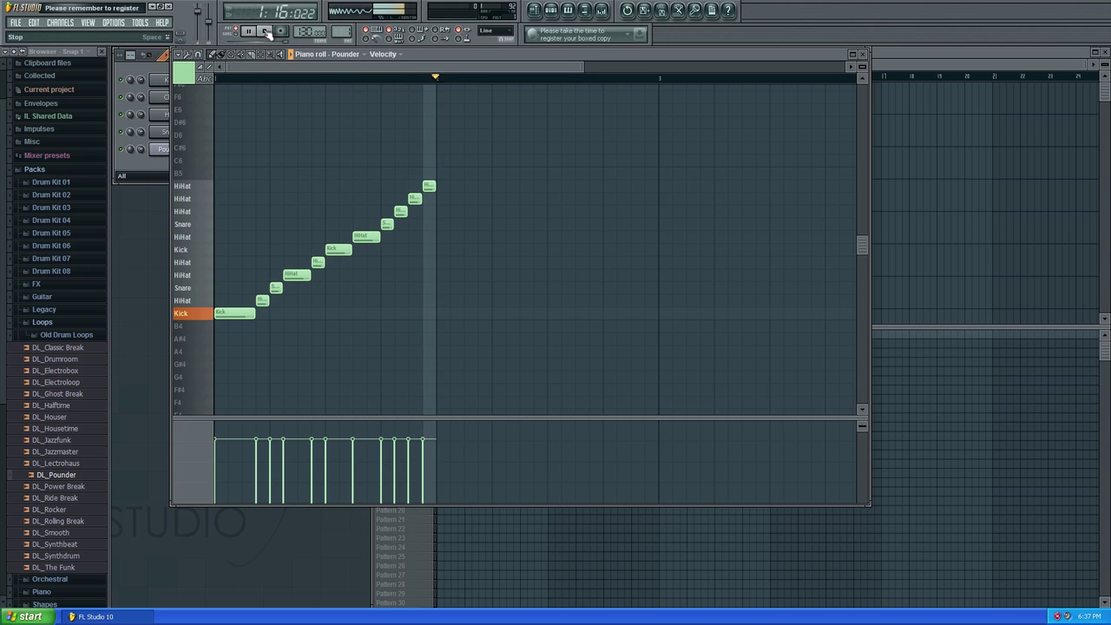
{"action": "left_click", "coordinate": [268, 32]}
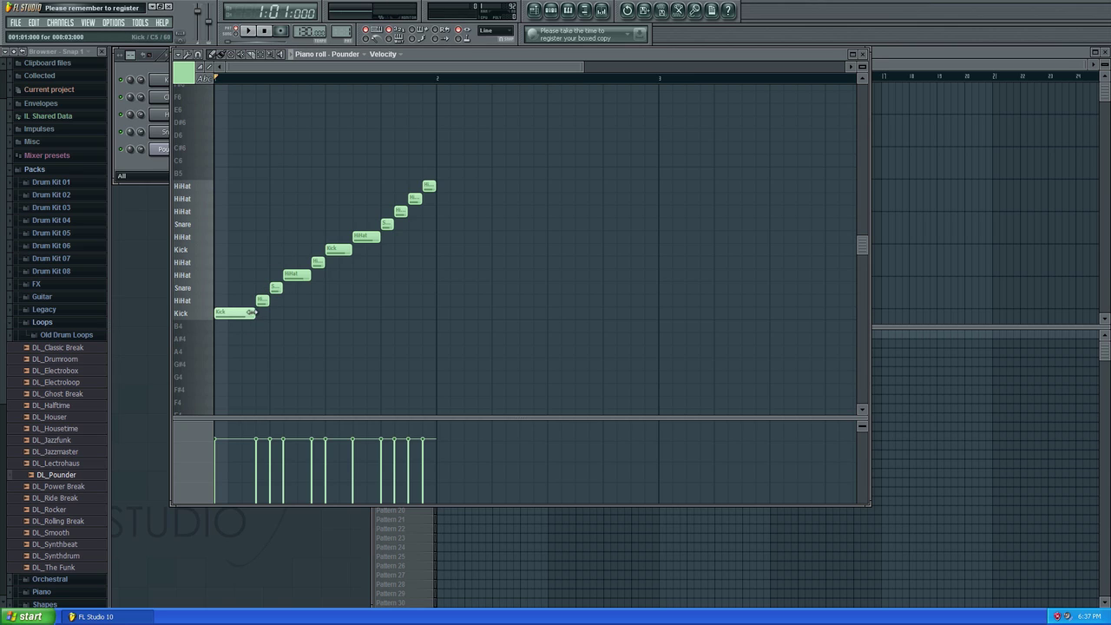
Move the first HiHat note one step earlier and two rows up, and add five HiHat notes and one low Kick note.
{"action": "left_click_drag", "start_coordinate": [262, 301], "coordinate": [248, 275]}
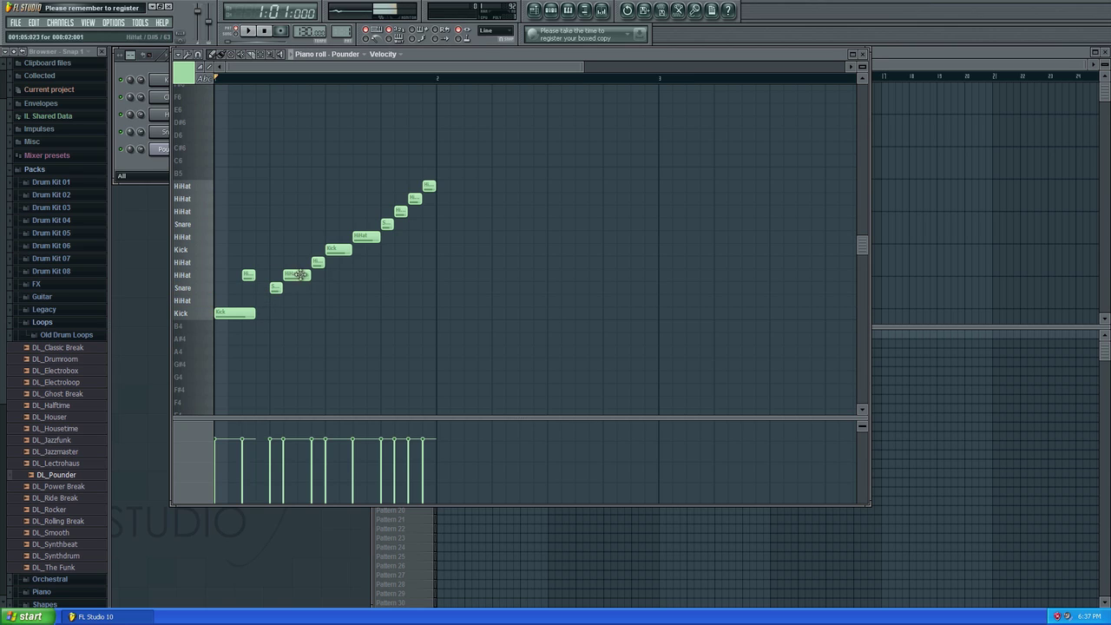
{"action": "left_click", "coordinate": [290, 236]}
{"action": "left_click", "coordinate": [345, 262]}
{"action": "left_click", "coordinate": [374, 312]}
{"action": "left_click", "coordinate": [346, 198]}
{"action": "left_click", "coordinate": [318, 211]}
{"action": "left_click", "coordinate": [262, 211]}
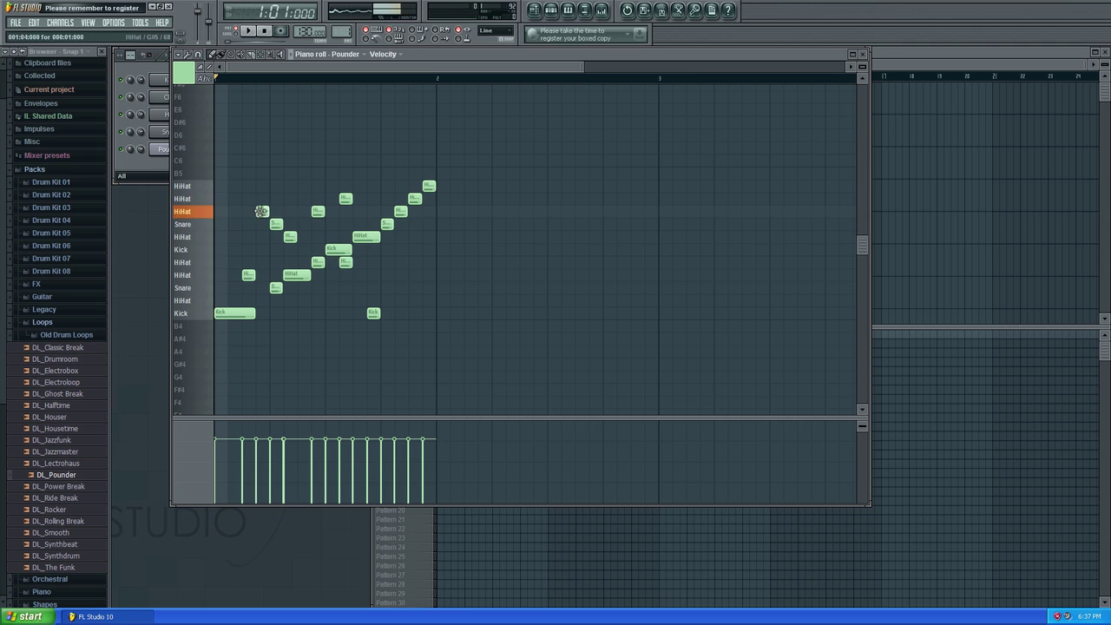
Scatter four Snare, three Kick and three more HiHat notes across the Pounder pattern from step 4 onward.
{"action": "left_click", "coordinate": [262, 224]}
{"action": "left_click", "coordinate": [276, 224]}
{"action": "left_click", "coordinate": [262, 249]}
{"action": "left_click", "coordinate": [345, 250]}
{"action": "left_click", "coordinate": [360, 261]}
{"action": "left_click", "coordinate": [388, 249]}
{"action": "left_click", "coordinate": [442, 261]}
{"action": "left_click", "coordinate": [401, 287]}
{"action": "left_click", "coordinate": [346, 288]}
{"action": "left_click", "coordinate": [373, 185]}
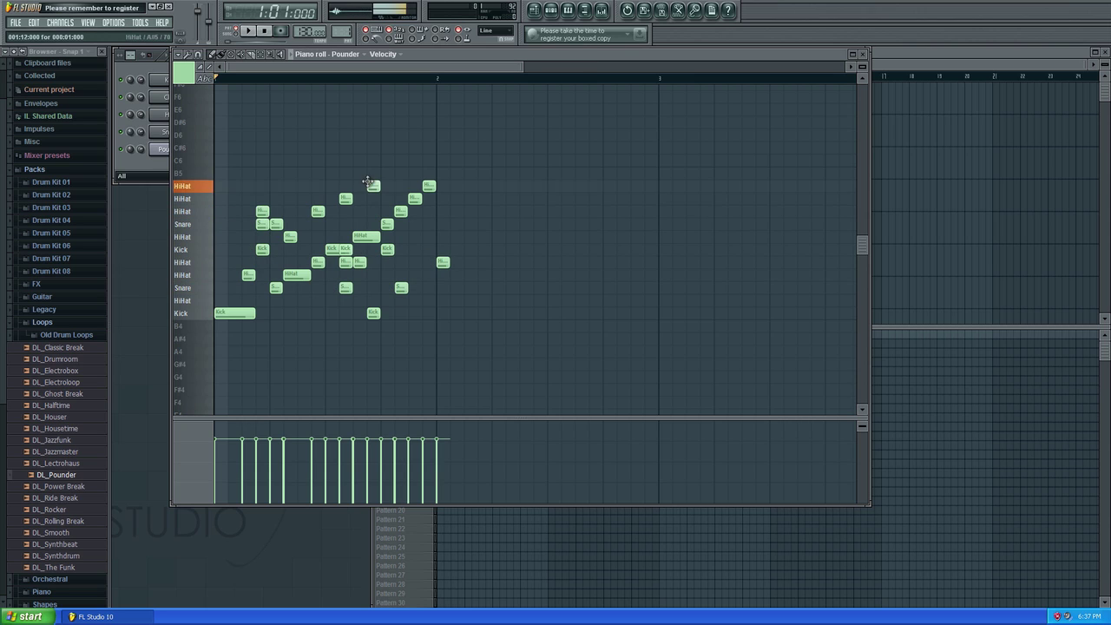
Fill steps 15 and 16 with a Kick and two HiHats, removing the HiHat past the bar line and the long one at step 11.
{"action": "left_click", "coordinate": [413, 198]}
{"action": "right_click", "coordinate": [442, 262]}
{"action": "left_click", "coordinate": [429, 262]}
{"action": "left_click", "coordinate": [415, 250]}
{"action": "left_click", "coordinate": [415, 275]}
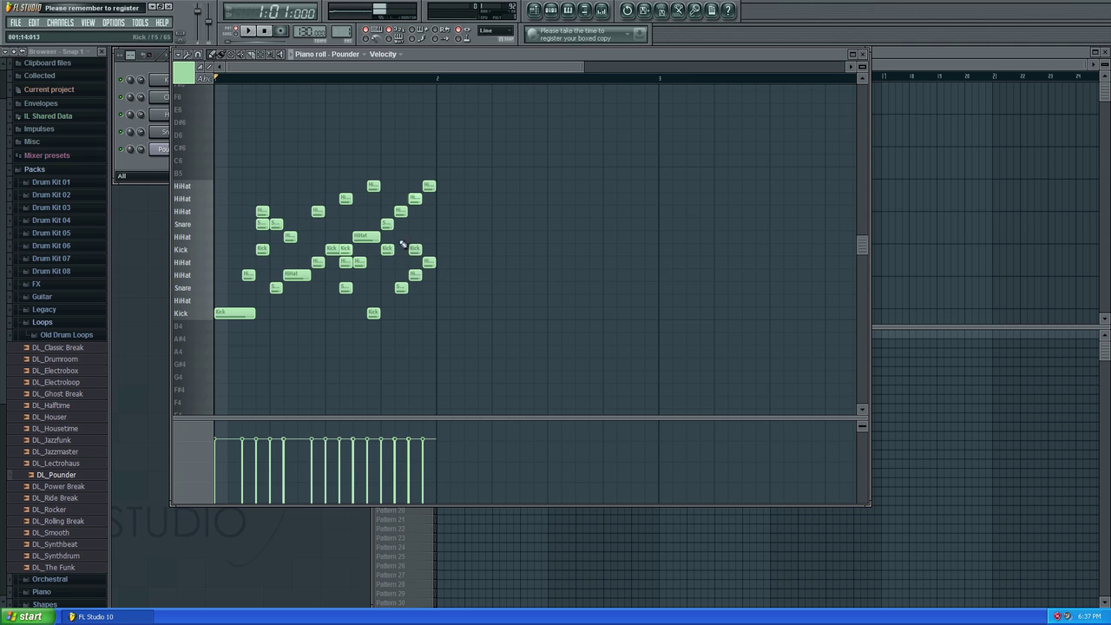
{"action": "right_click", "coordinate": [363, 237]}
While the pattern plays, add two-step Kick notes at steps 6, 9 and 14, a HiHat at step 9 and a Snare at step 11.
{"action": "left_click", "coordinate": [249, 32]}
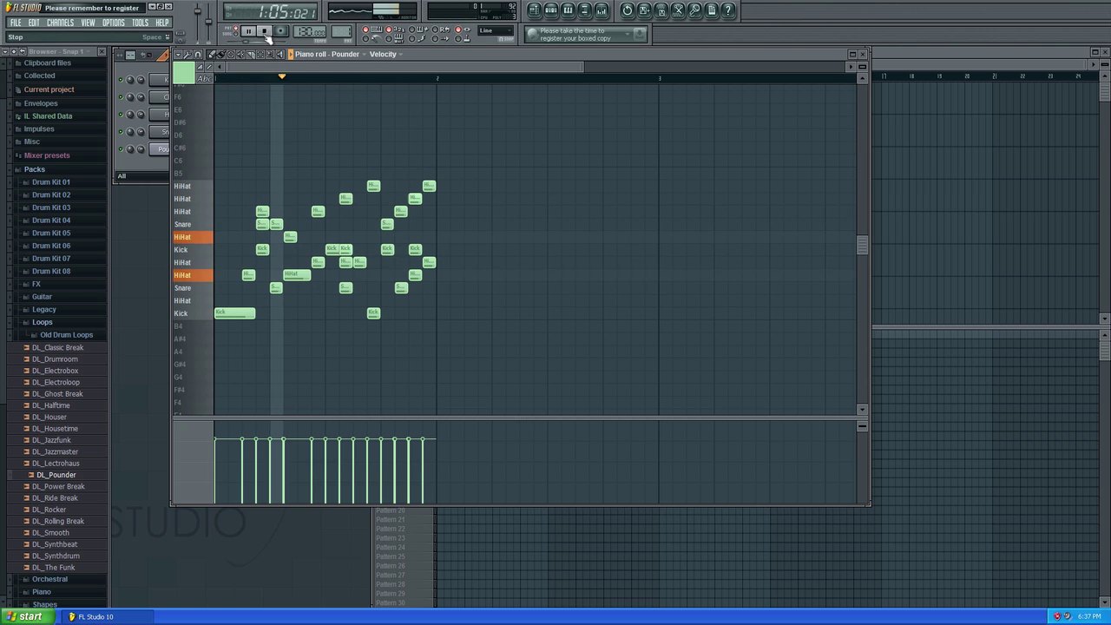
{"action": "left_click", "coordinate": [325, 313]}
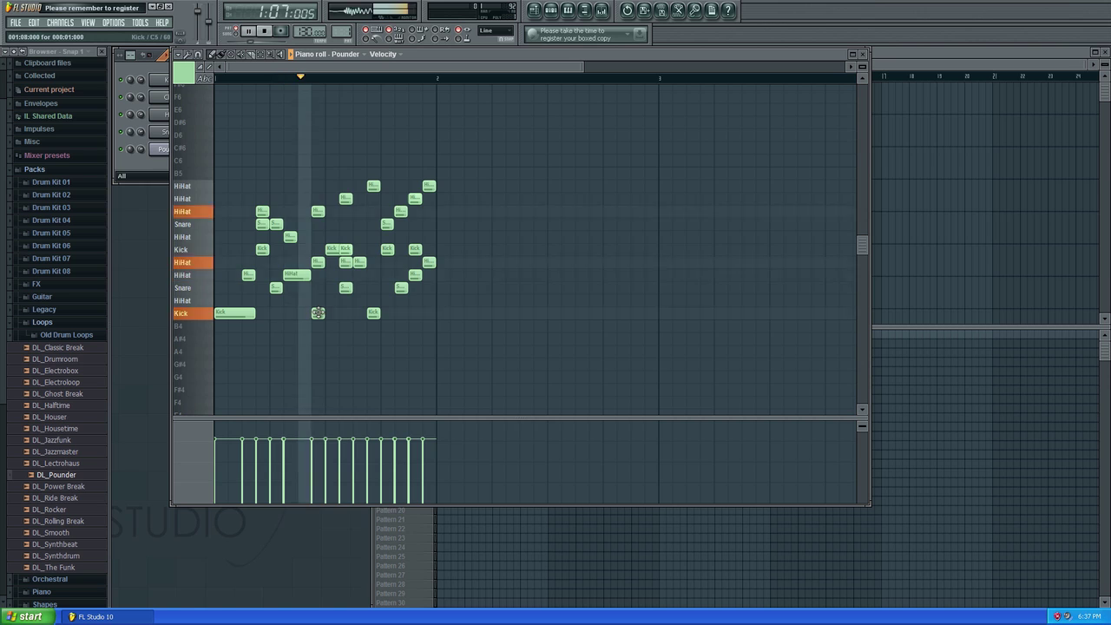
{"action": "left_click", "coordinate": [399, 313]}
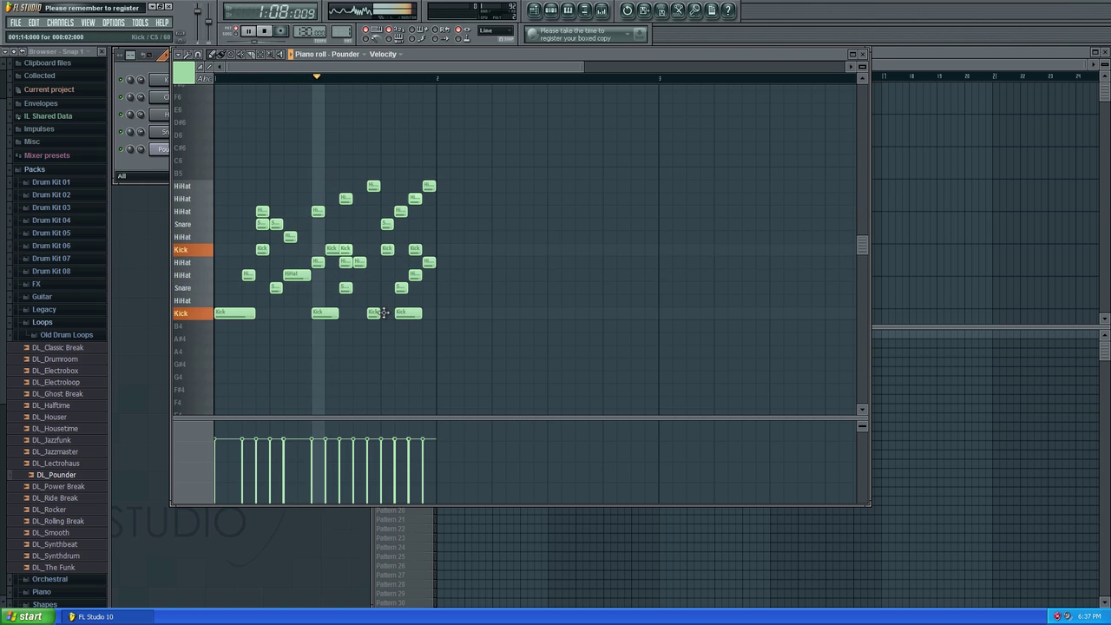
{"action": "left_click_drag", "start_coordinate": [317, 314], "coordinate": [290, 314]}
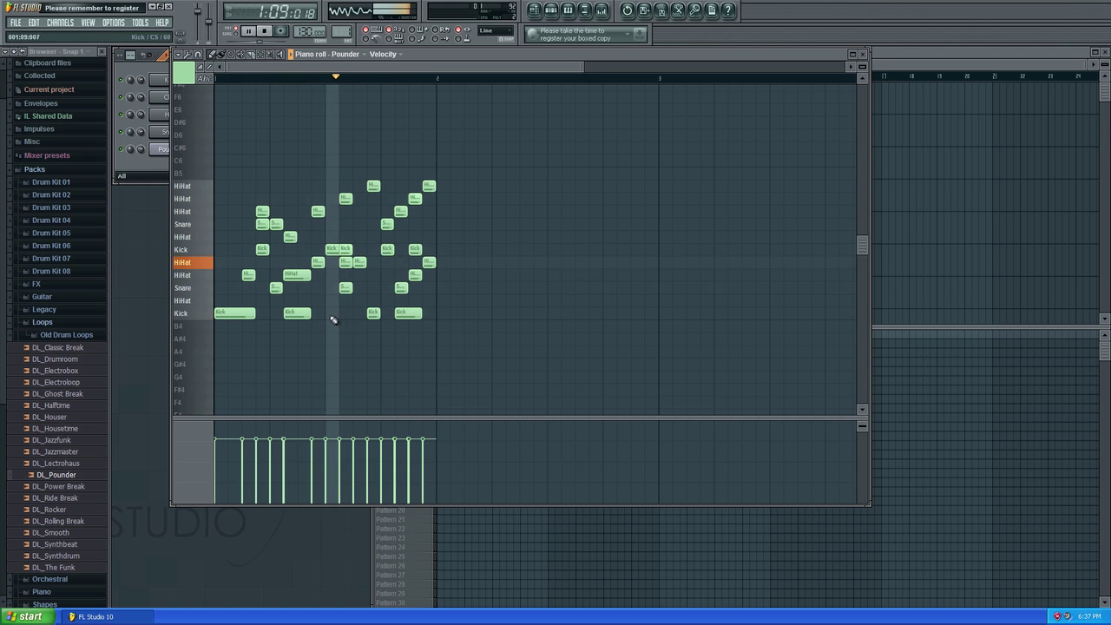
{"action": "left_click", "coordinate": [330, 313]}
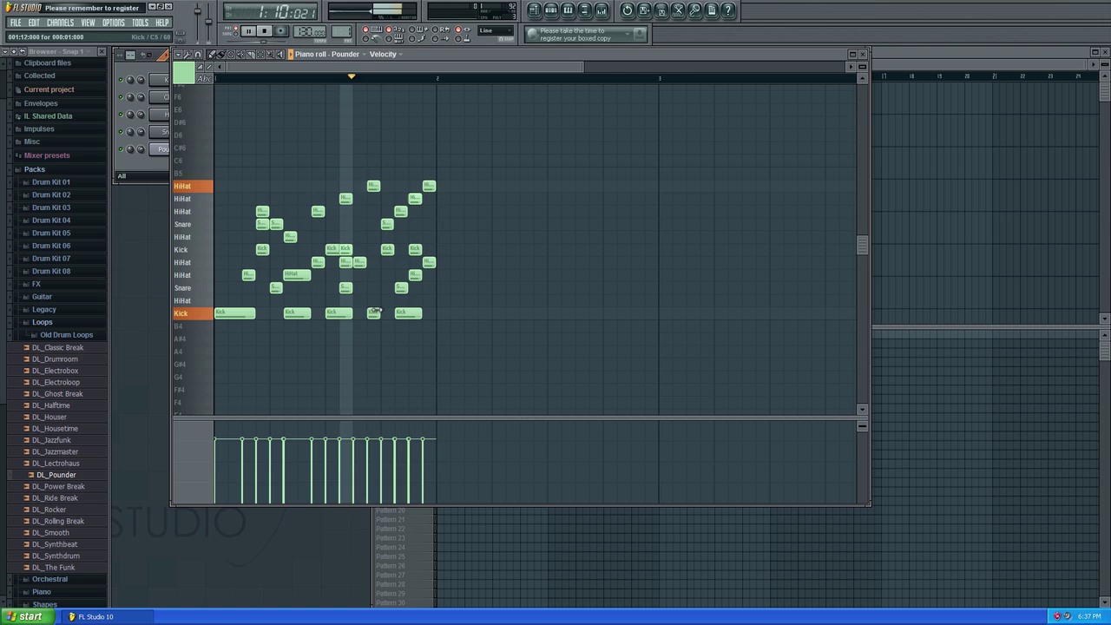
{"action": "left_click", "coordinate": [331, 236]}
{"action": "left_click", "coordinate": [358, 224]}
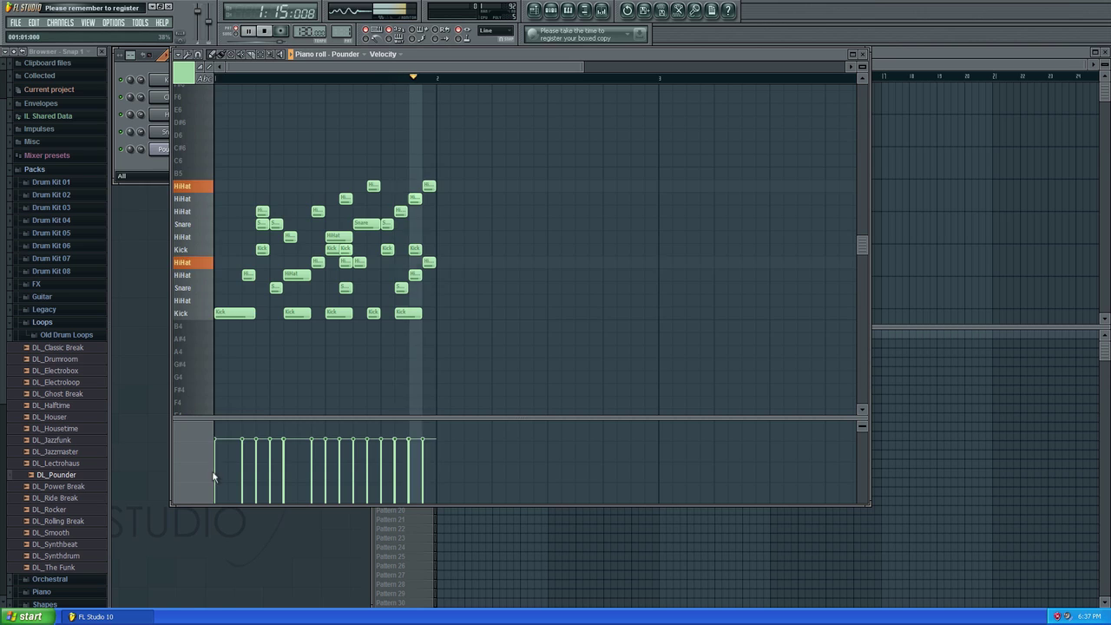
Reshape the Pounder note velocities to rise toward the end of the bar, stop playback and close the piano roll.
{"action": "left_click_drag", "start_coordinate": [216, 466], "coordinate": [396, 428]}
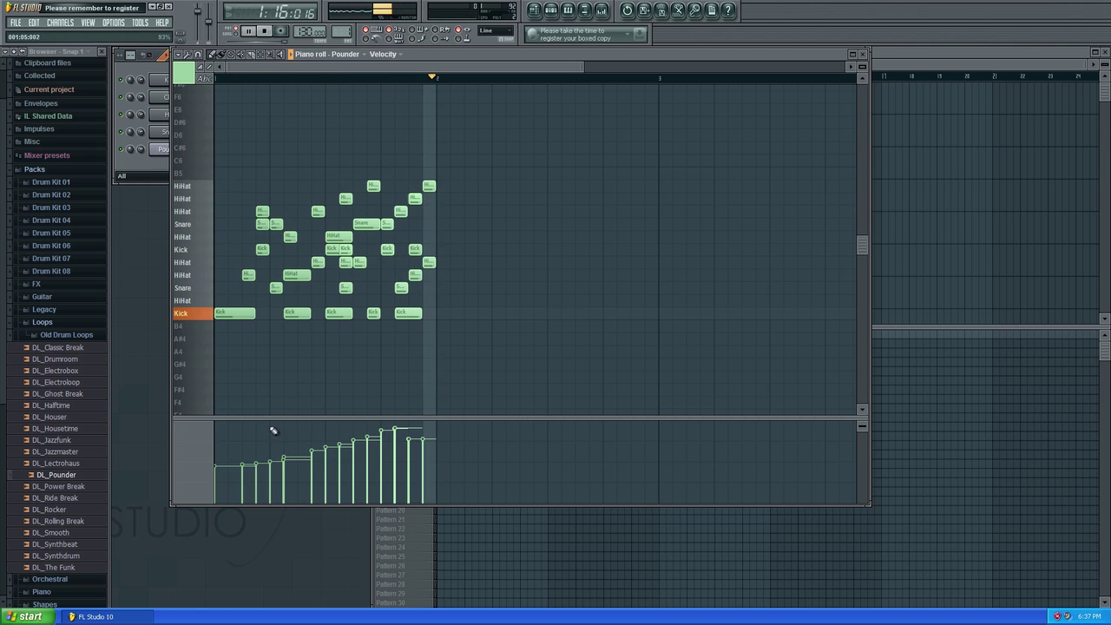
{"action": "left_click", "coordinate": [243, 428]}
{"action": "mouse_move", "coordinate": [243, 427]}
{"action": "left_mouse_down"}
{"action": "mouse_move", "coordinate": [353, 451]}
{"action": "mouse_move", "coordinate": [229, 455]}
{"action": "mouse_move", "coordinate": [227, 431]}
{"action": "mouse_move", "coordinate": [271, 450]}
{"action": "mouse_move", "coordinate": [276, 476]}
{"action": "mouse_move", "coordinate": [315, 436]}
{"action": "mouse_move", "coordinate": [353, 444]}
{"action": "mouse_move", "coordinate": [299, 450]}
{"action": "mouse_move", "coordinate": [295, 431]}
{"action": "mouse_move", "coordinate": [283, 446]}
{"action": "mouse_move", "coordinate": [282, 430]}
{"action": "mouse_move", "coordinate": [226, 455]}
{"action": "mouse_move", "coordinate": [268, 469]}
{"action": "mouse_move", "coordinate": [334, 458]}
{"action": "left_mouse_up"}
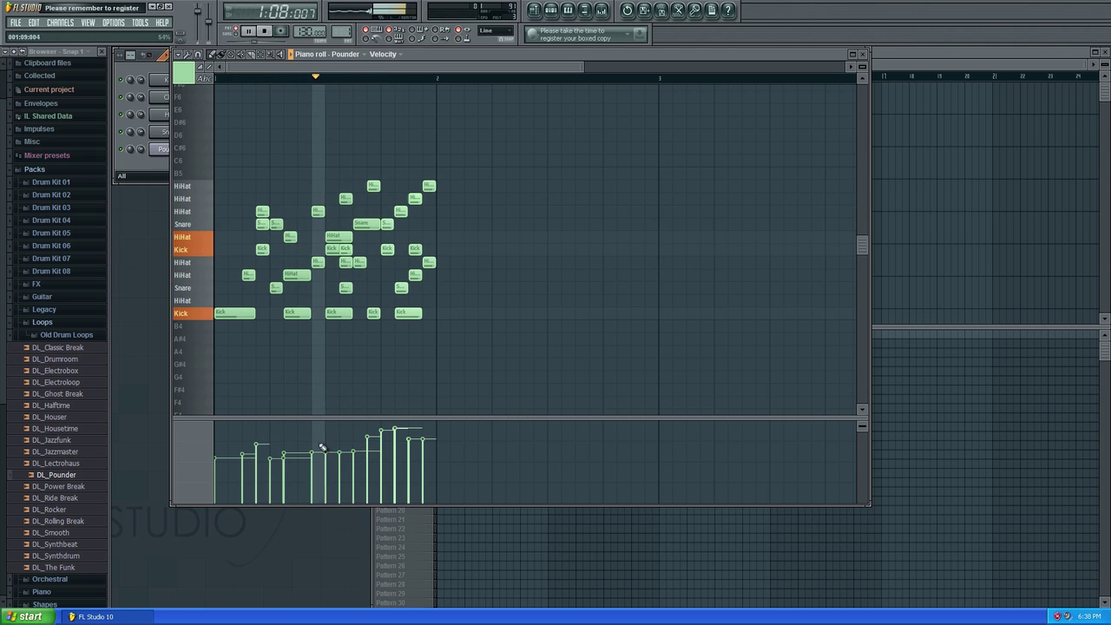
{"action": "key", "text": "space"}
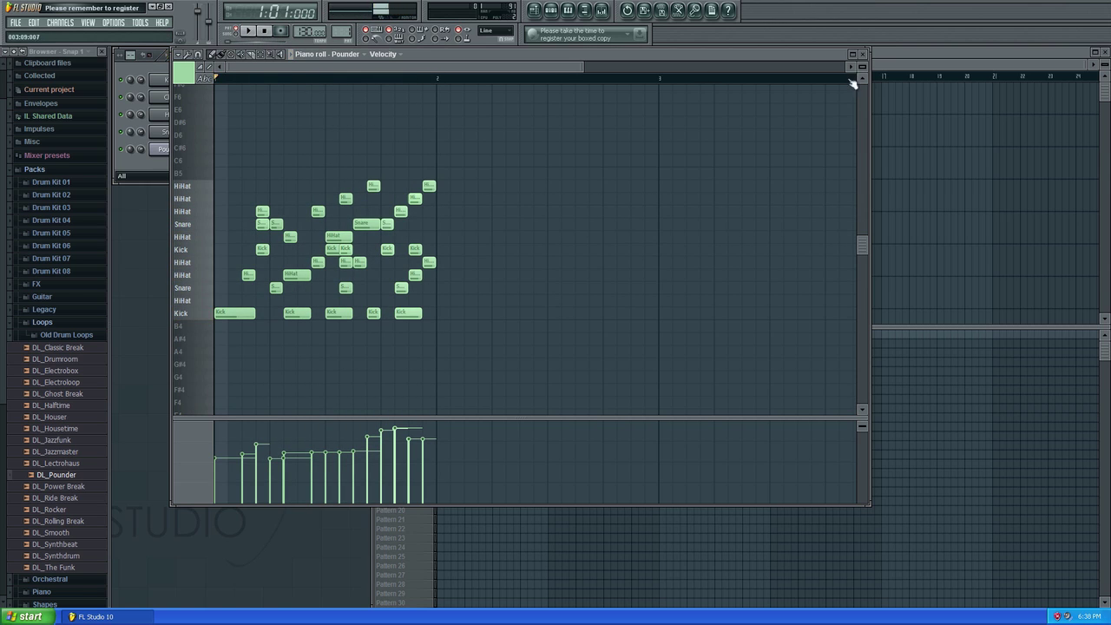
{"action": "left_click", "coordinate": [863, 54]}
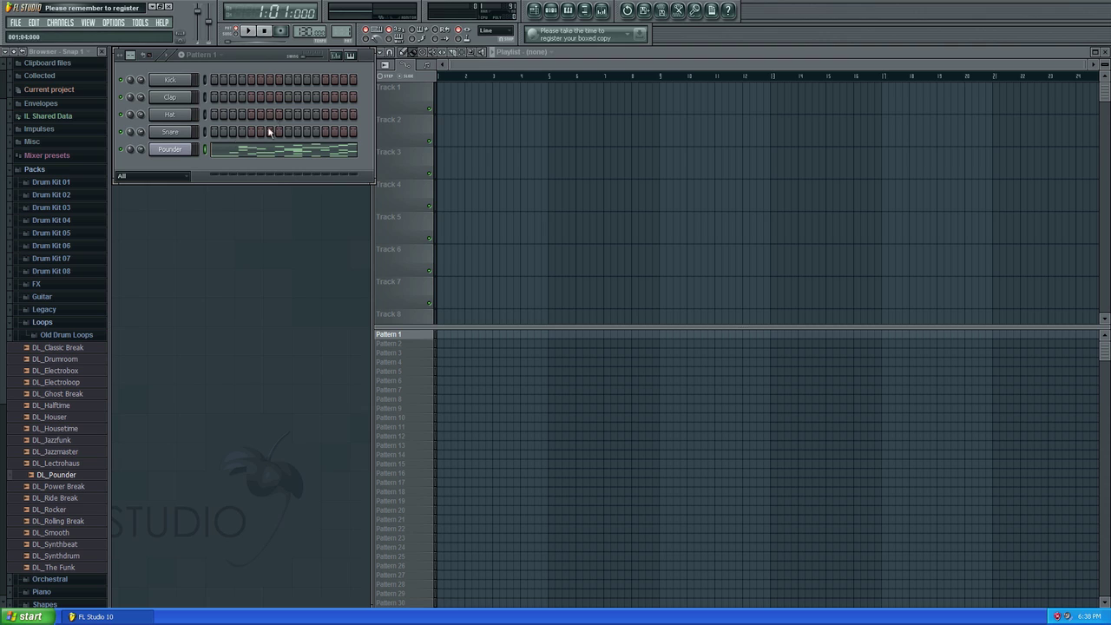
Fill playlist bars 1 to 9 with Pattern 1 and with Pattern 5, programmed with Hat on steps 3, 4, 7 and Clap on 7, 8, 12, 13.
{"action": "left_click_drag", "start_coordinate": [443, 333], "coordinate": [660, 326]}
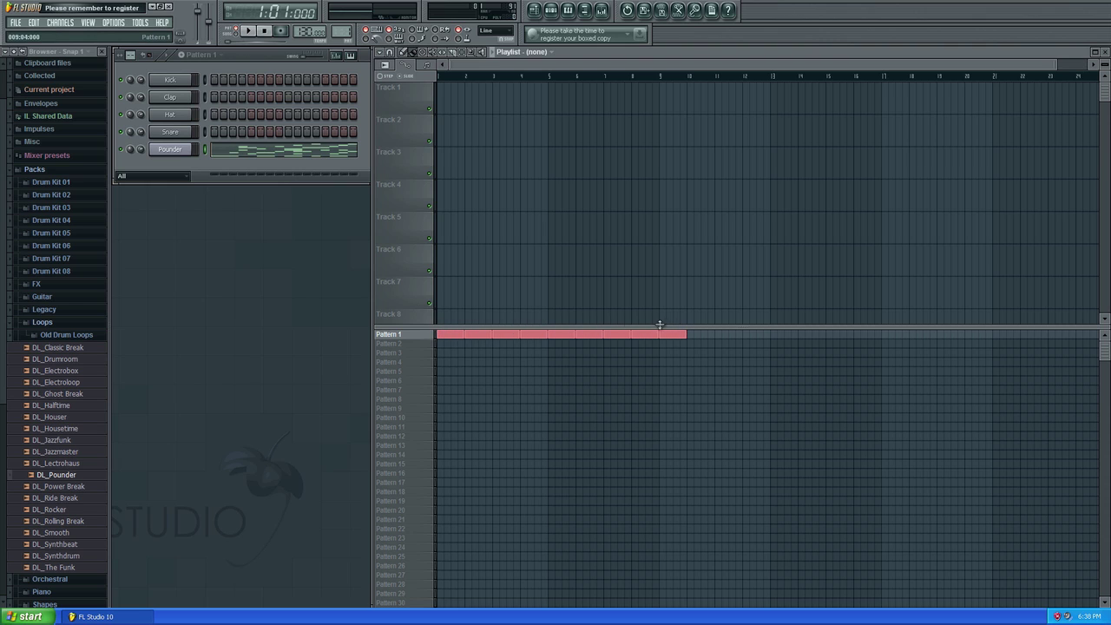
{"action": "left_click", "coordinate": [414, 373]}
{"action": "left_click", "coordinate": [184, 97]}
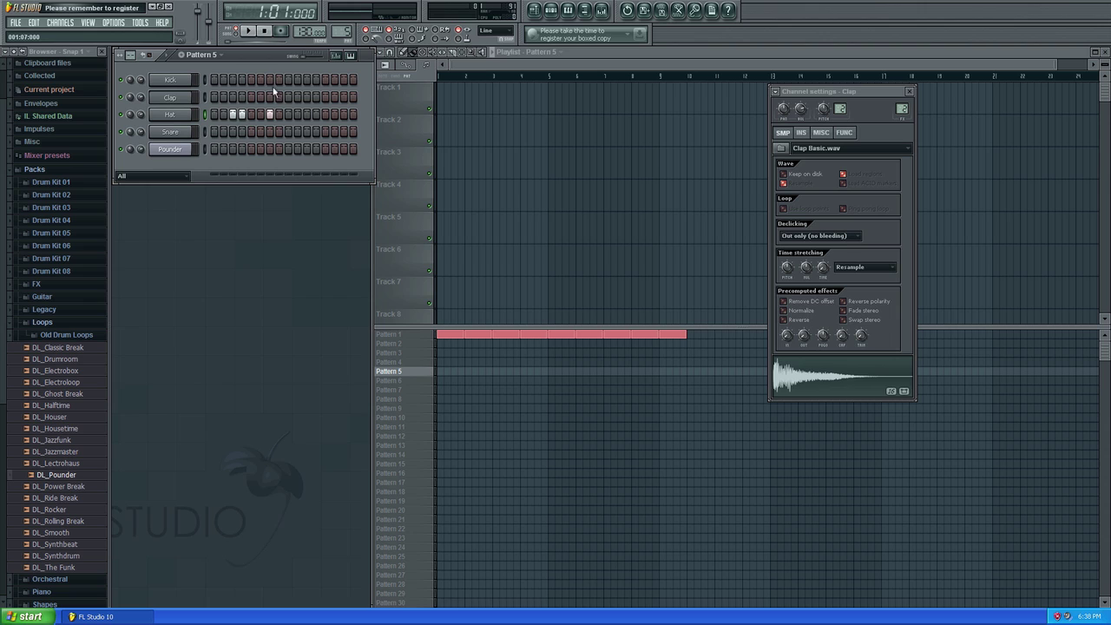
{"action": "left_click_drag", "start_coordinate": [441, 372], "coordinate": [686, 372]}
Switch playback to song mode, listen to the first bar of the arrangement and stop.
{"action": "left_click", "coordinate": [239, 34]}
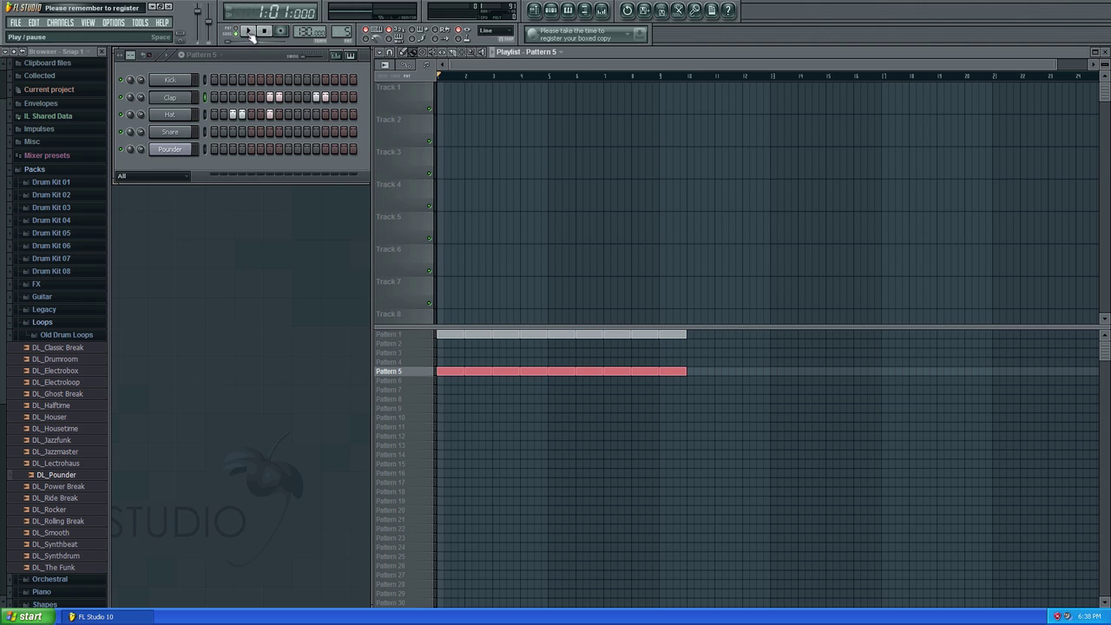
{"action": "left_click", "coordinate": [249, 32]}
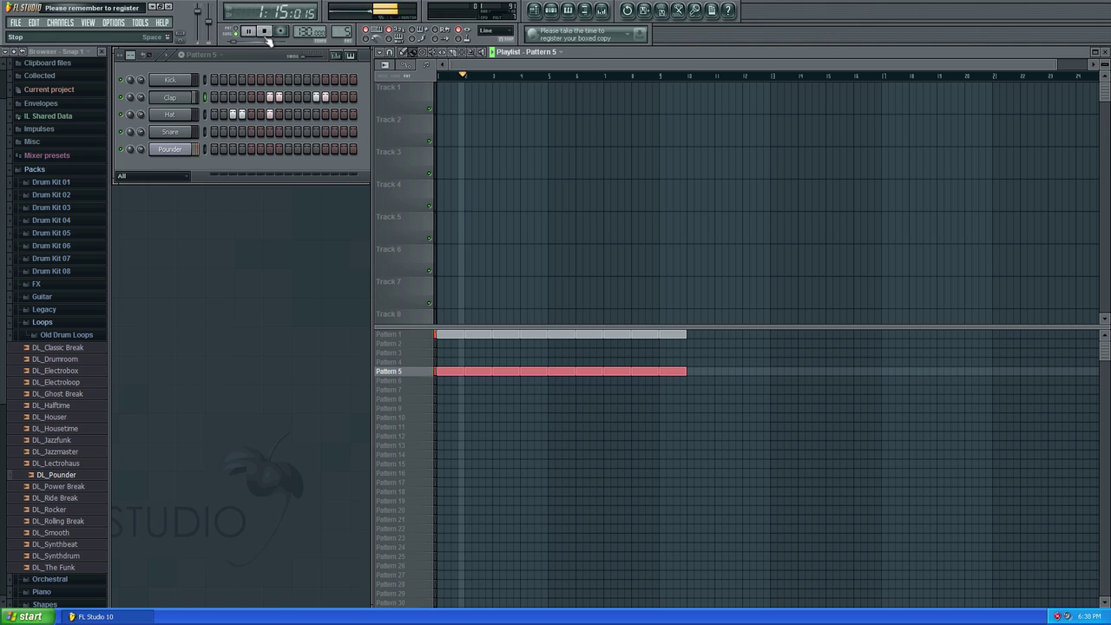
{"action": "left_click", "coordinate": [266, 32]}
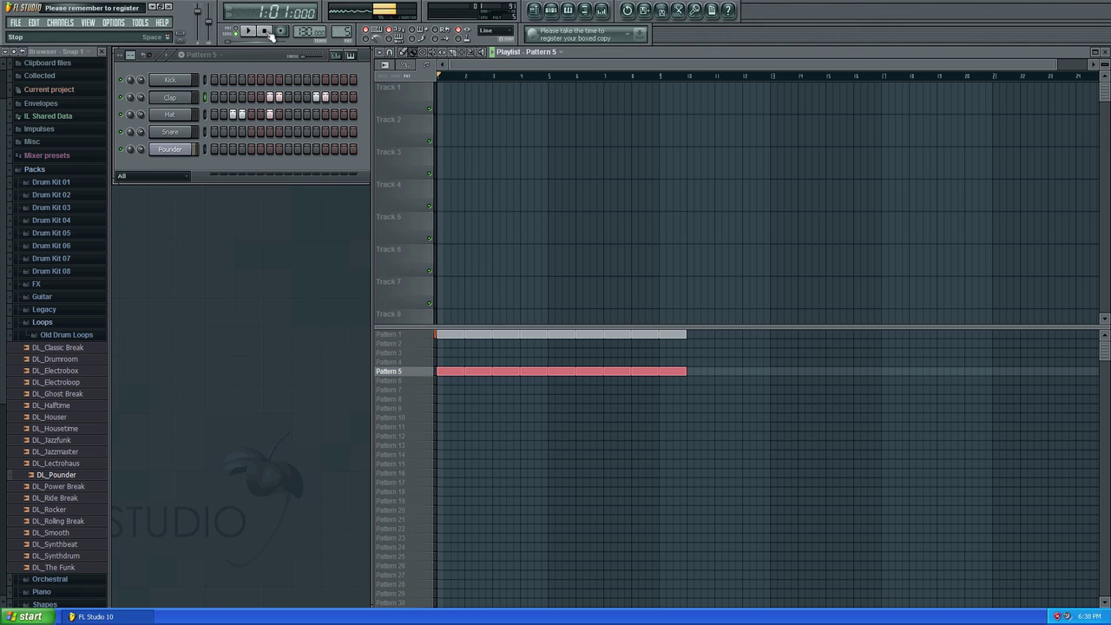
Audition the DL_Electrobox, DL_Drumroom, DL_Lectrohaus and DL_Rocker loops from the Loops folder.
{"action": "left_click", "coordinate": [76, 371]}
{"action": "left_click", "coordinate": [82, 359]}
{"action": "left_click", "coordinate": [75, 463]}
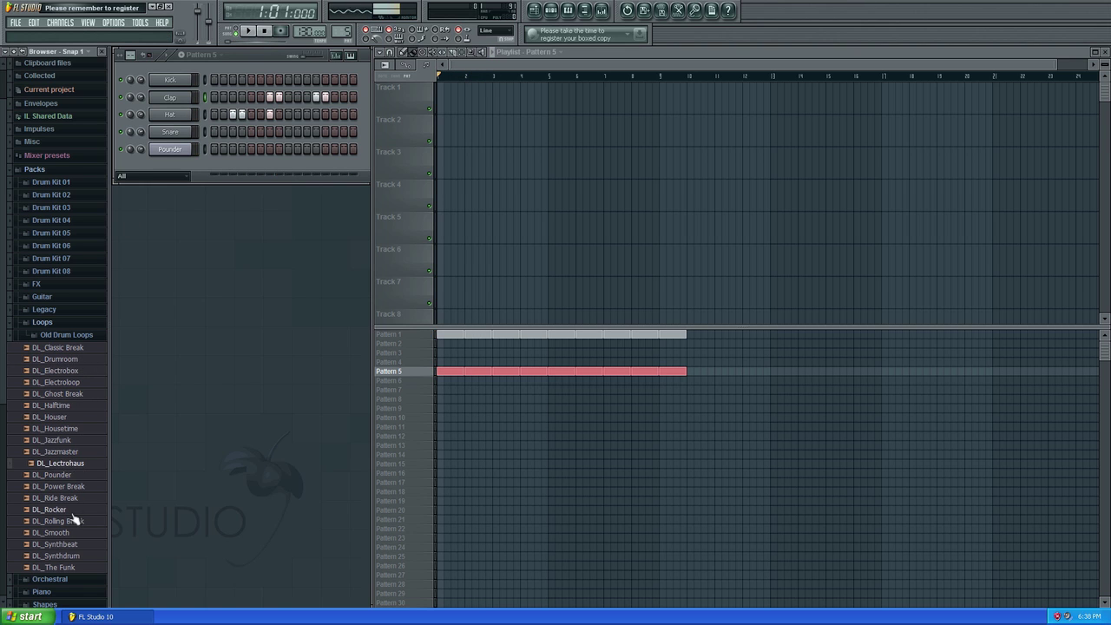
{"action": "left_click", "coordinate": [73, 510]}
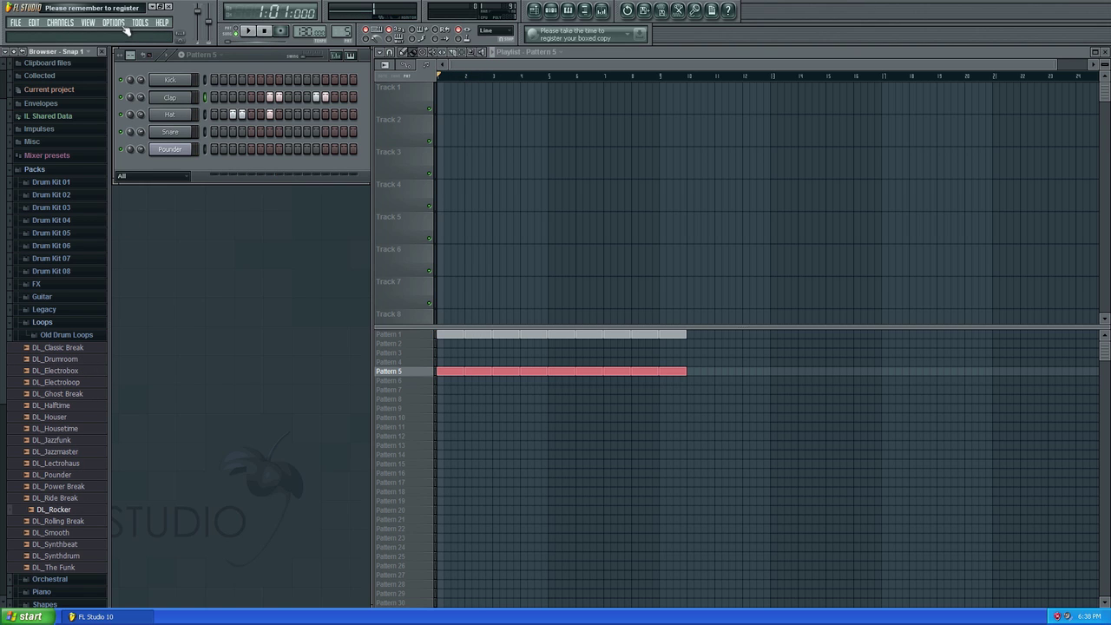